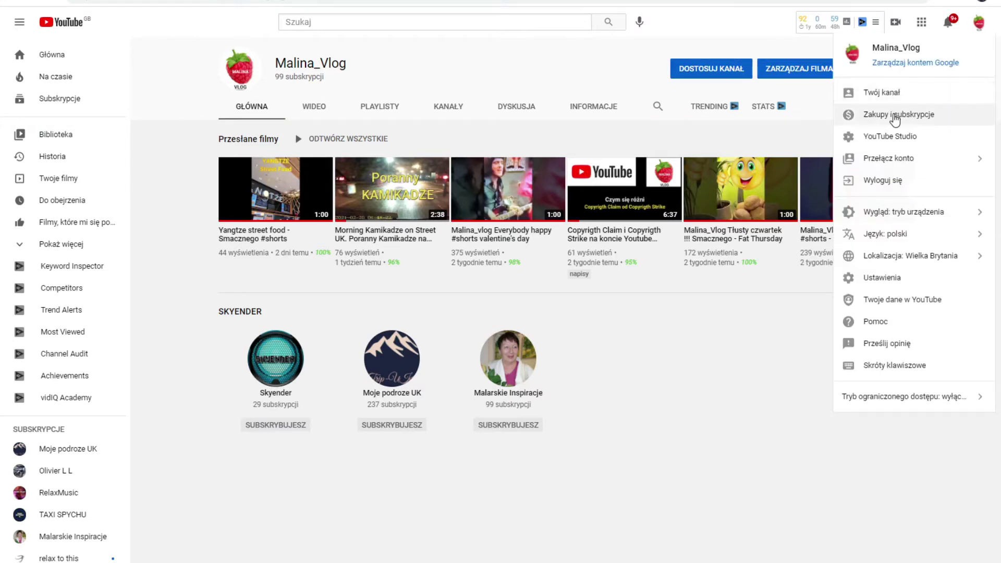
Step: Open the channel content list in YouTube Studio and show the copyright claim details of "Malina_vlog Everybody happy #shorts valentine's day"
click(893, 139)
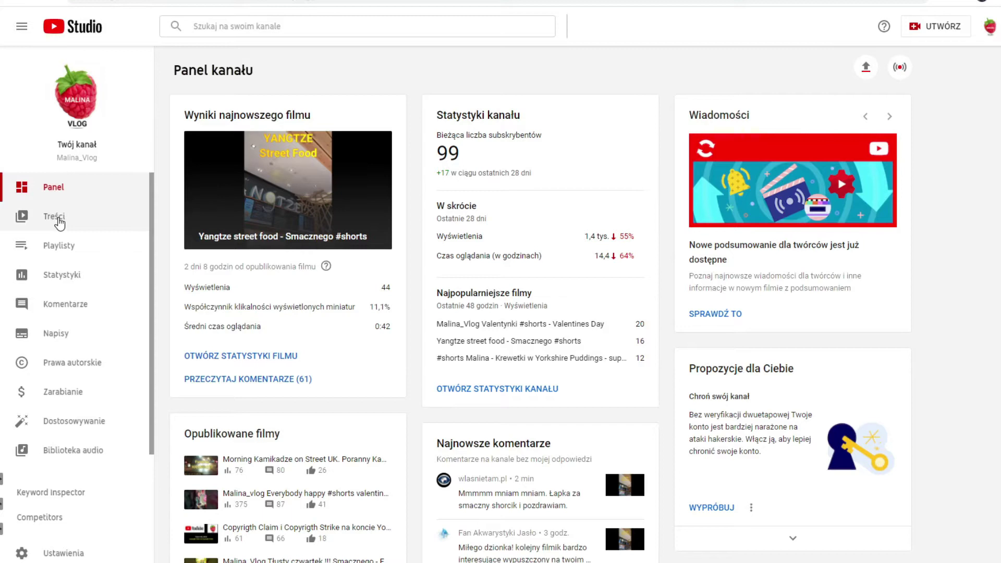
click(60, 223)
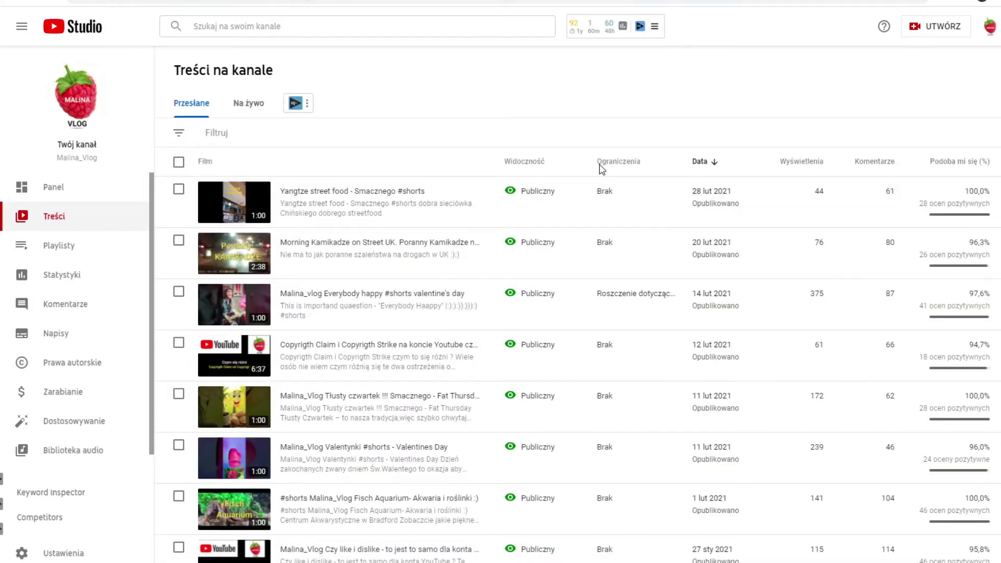
mouse_move(603, 162)
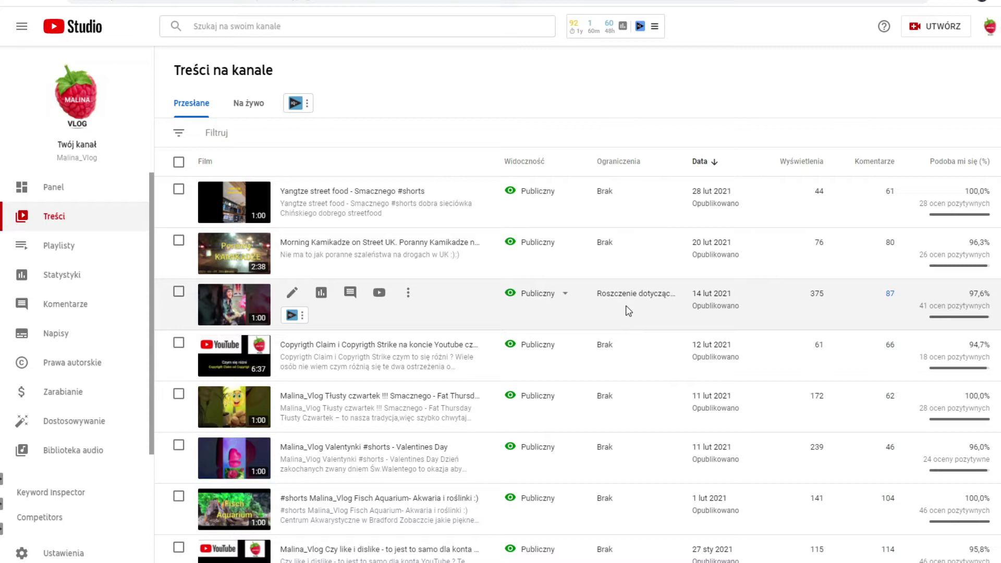
mouse_move(625, 307)
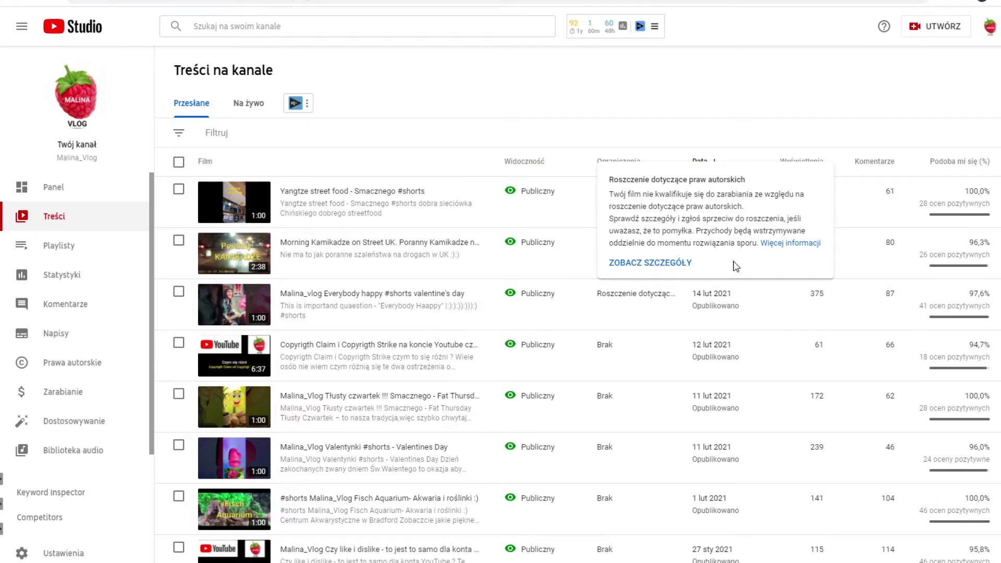
click(674, 266)
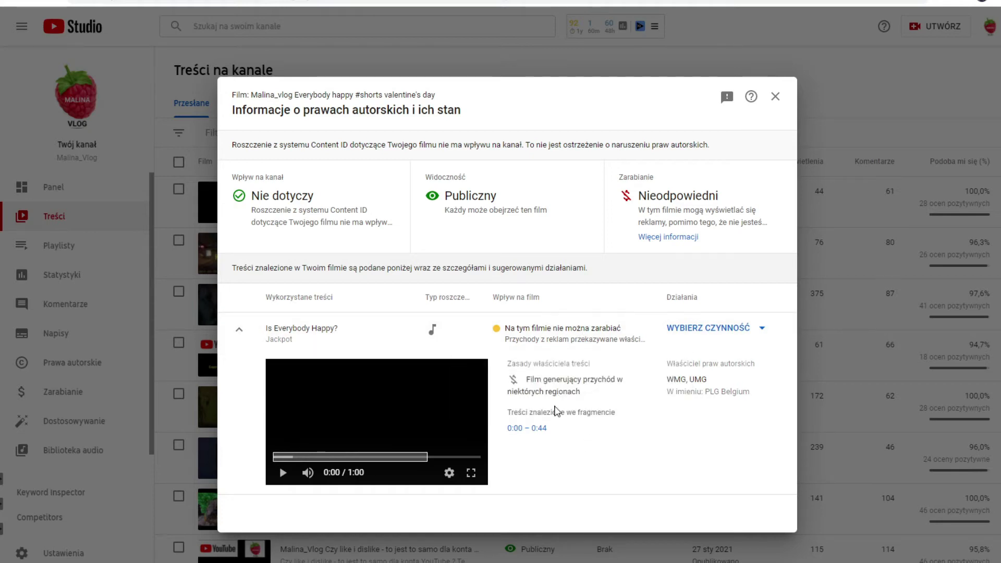
Step: Examine the "Is Everybody Happy?" claim: the affected regions, the claimed part of the video and the copyright owners
mouse_move(526, 383)
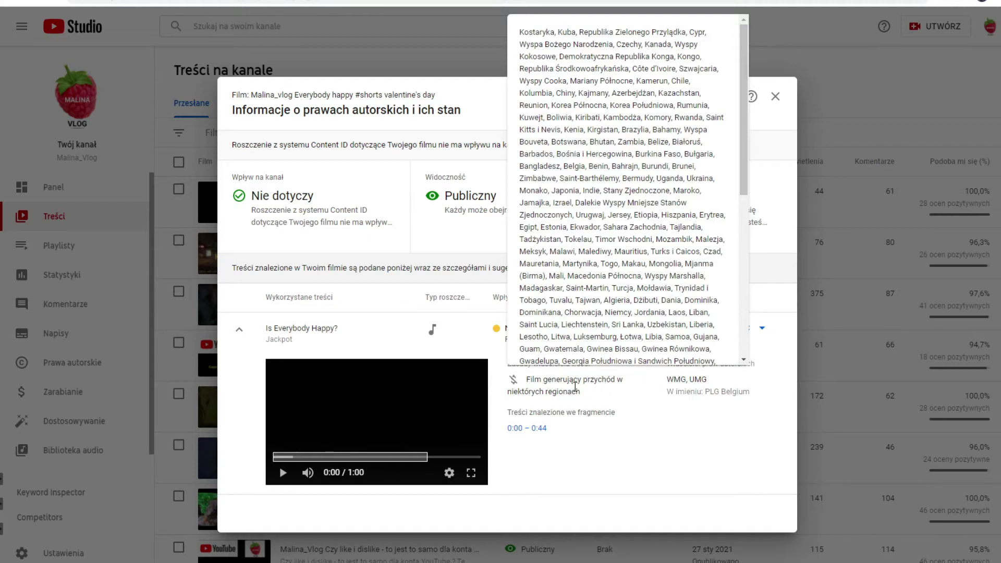
scroll(615, 245, down, 6)
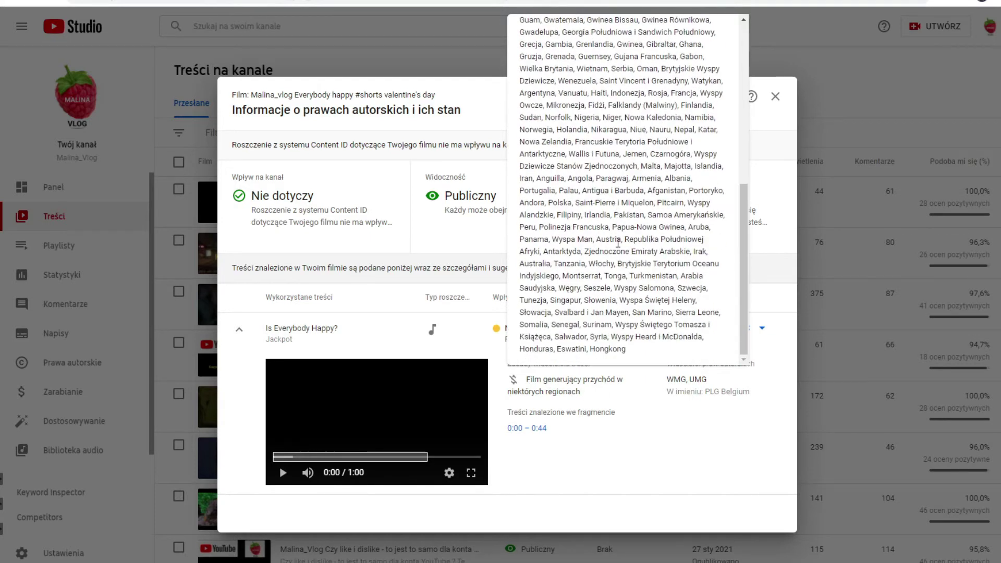
scroll(618, 242, up, 8)
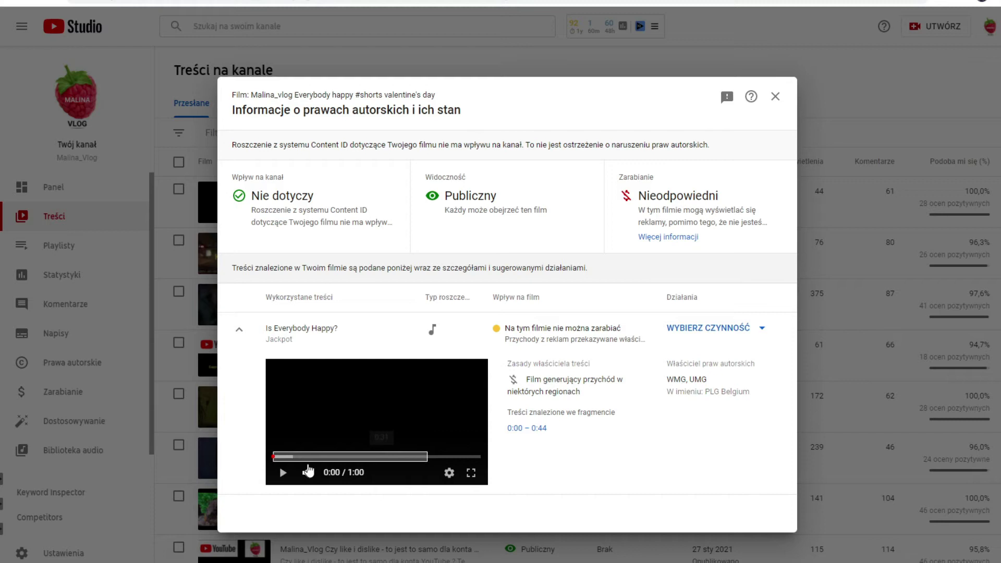
click(283, 472)
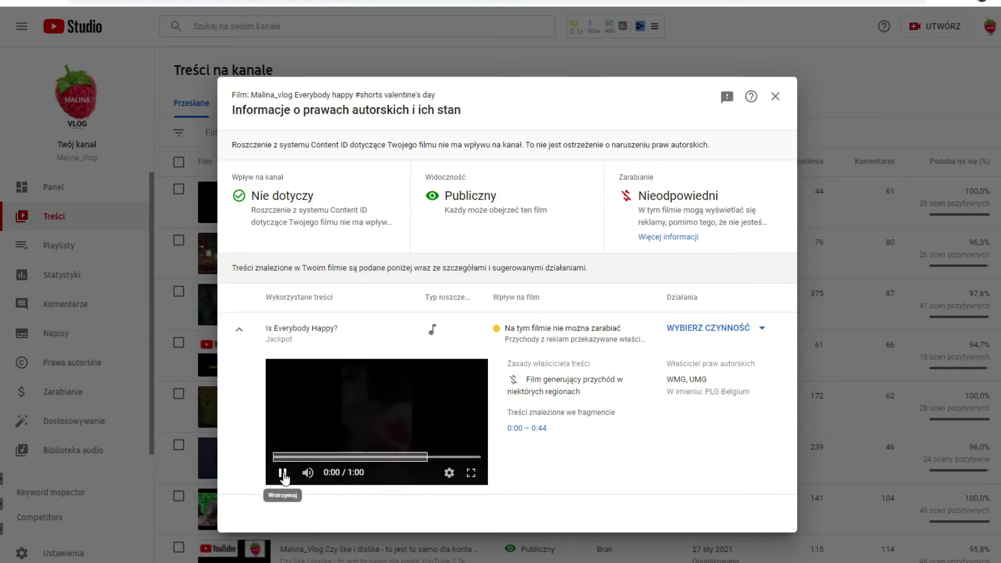
click(283, 473)
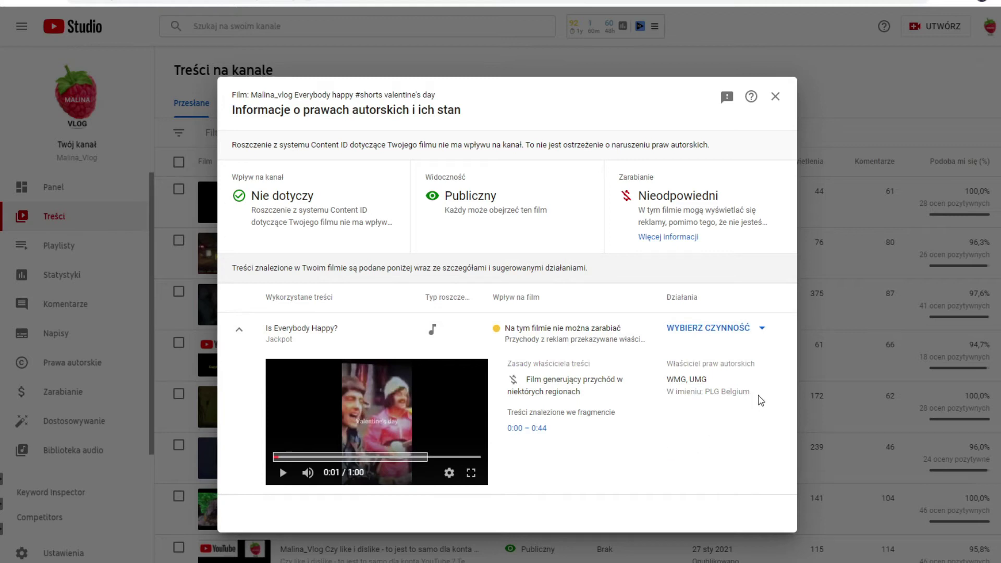
drag(668, 363, 755, 394)
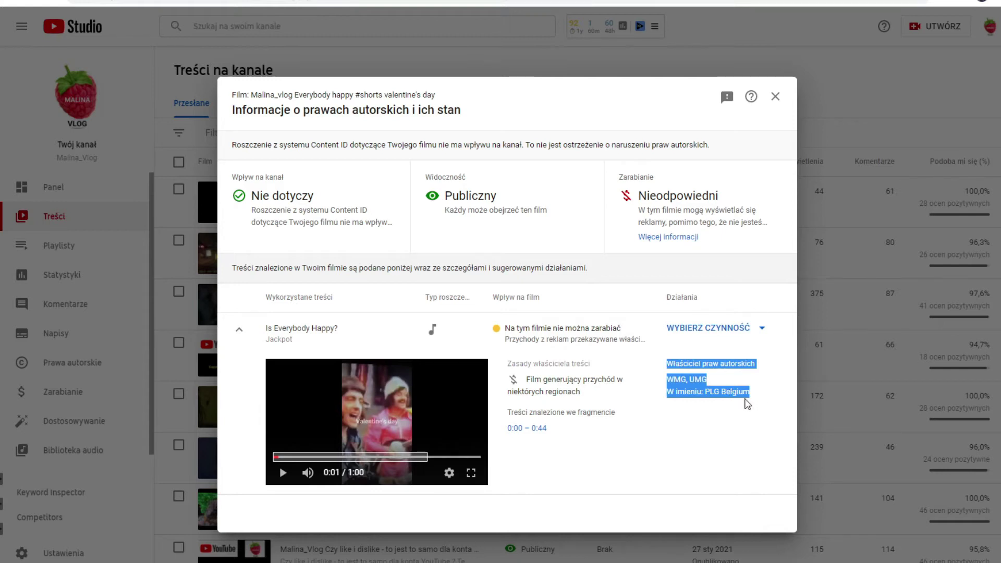
click(701, 435)
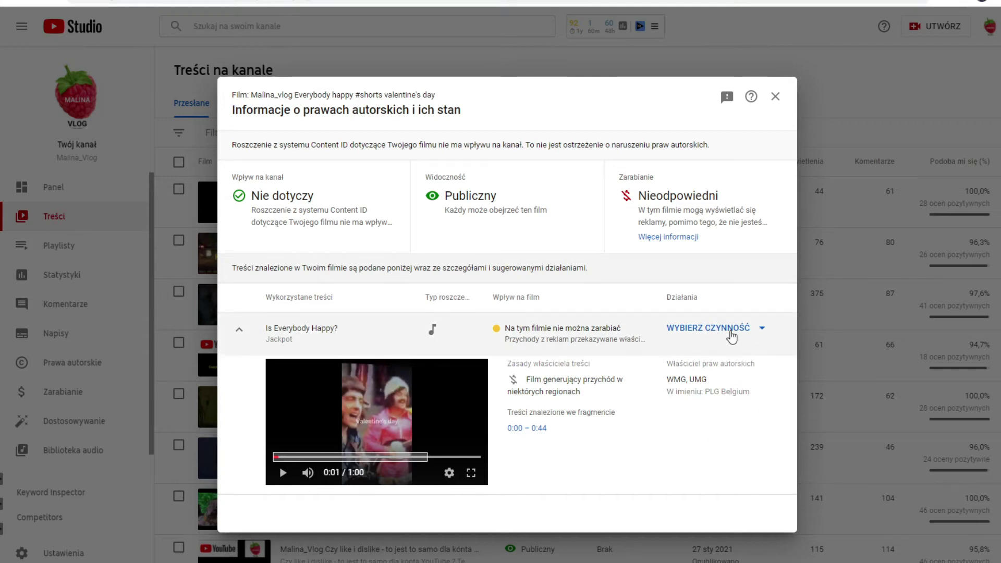
Step: View the "Wytnij segment" settings for the claimed song and leave them without trimming the video
click(762, 332)
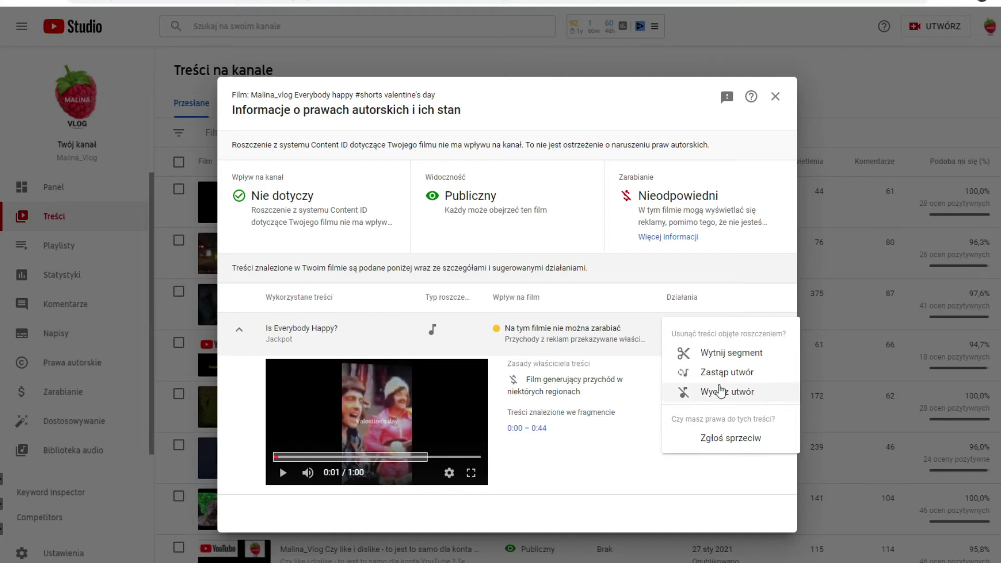
click(728, 358)
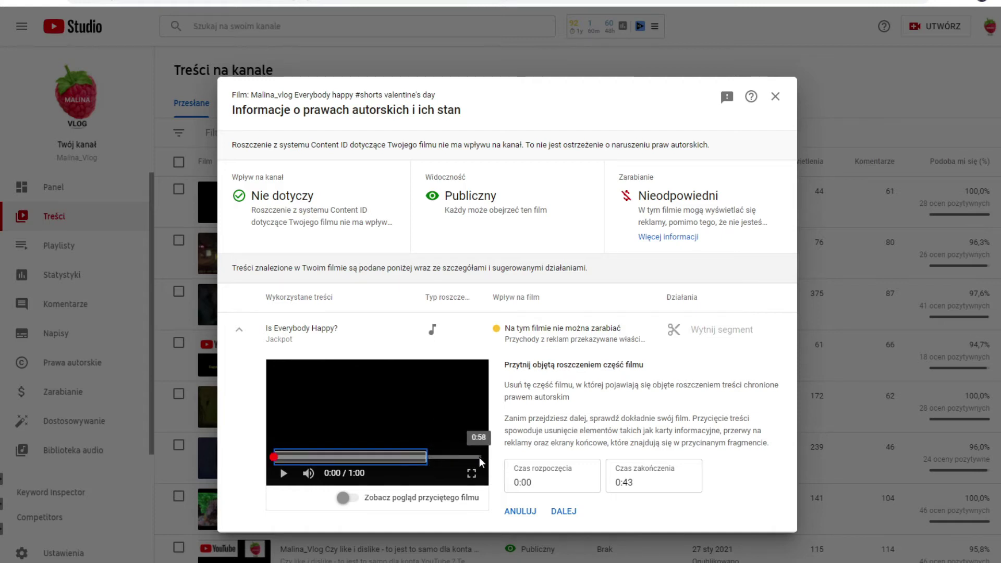
click(526, 515)
Step: Try replacing the claimed song with "One More Time" from the free music library, and discard the changes
click(730, 334)
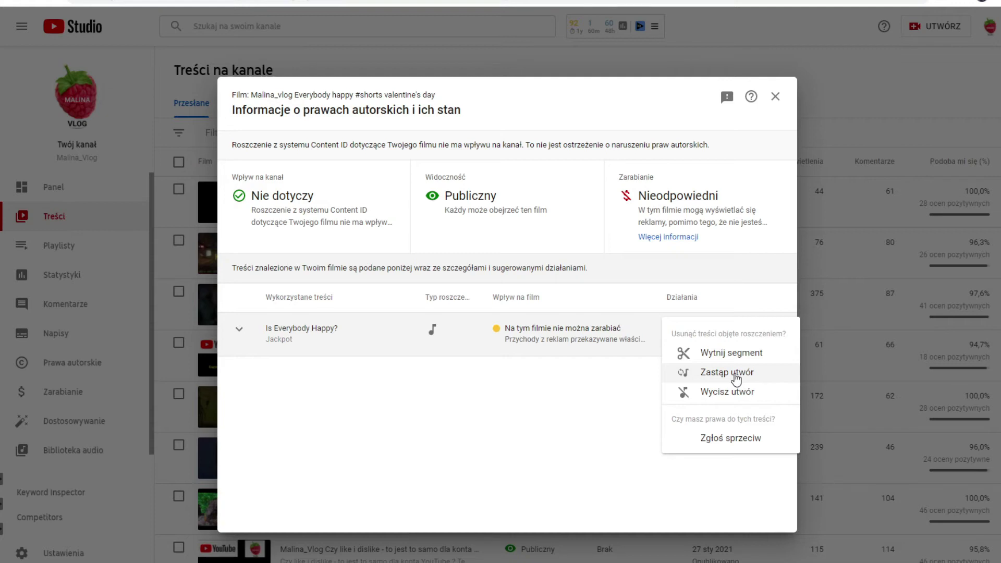
click(735, 375)
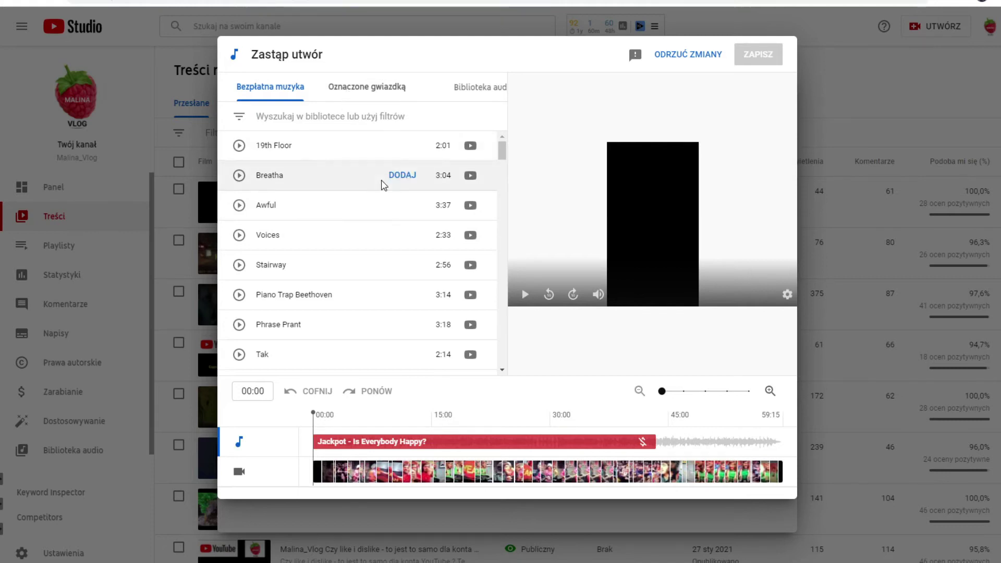
scroll(388, 209, down, 5)
scroll(391, 223, down, 15)
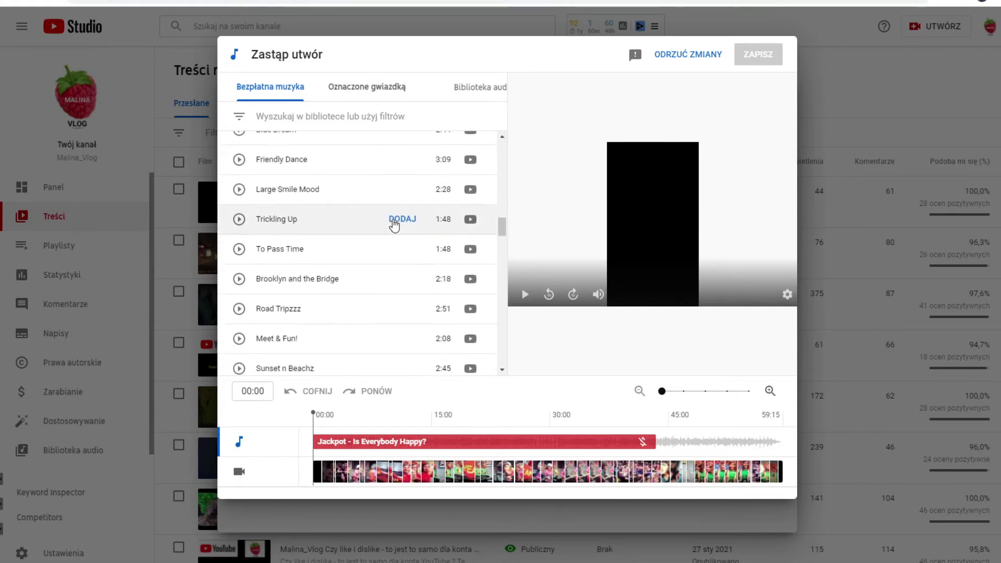
scroll(393, 230, down, 5)
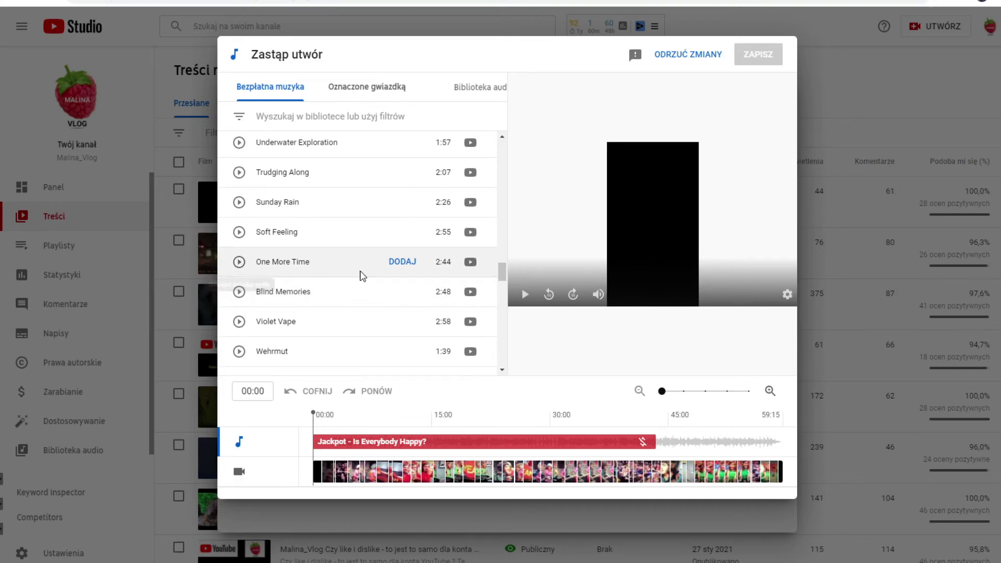
click(401, 262)
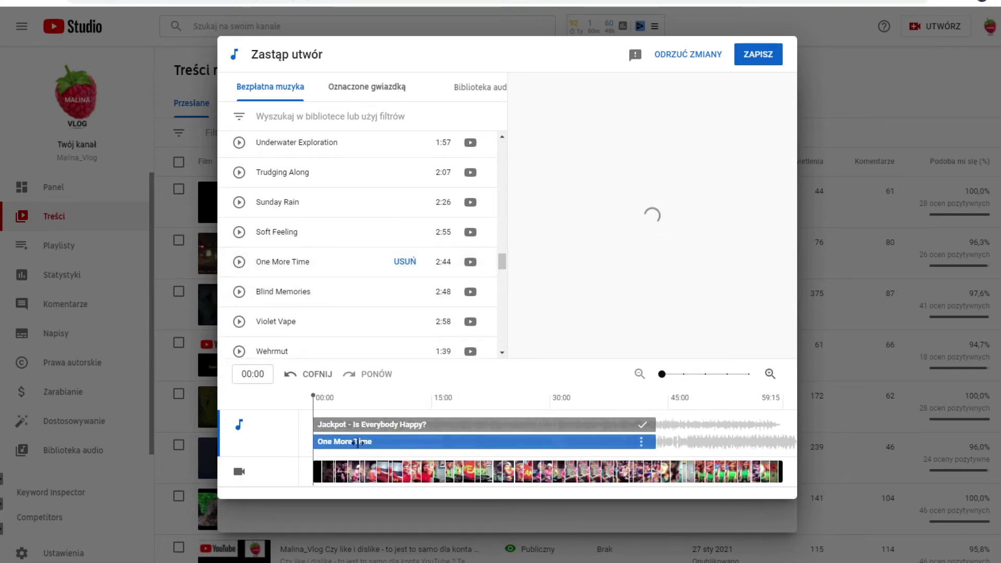
mouse_move(657, 430)
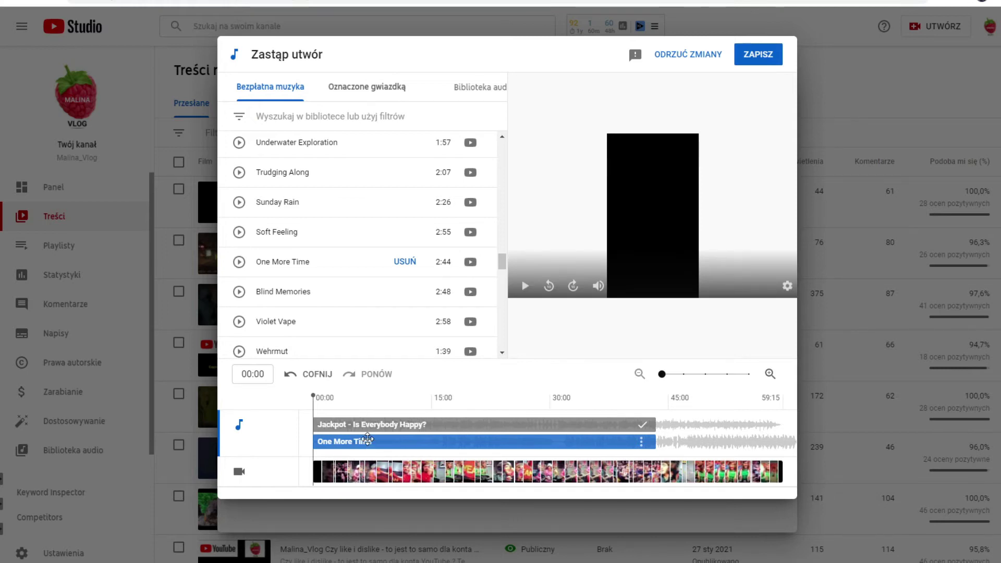
click(688, 55)
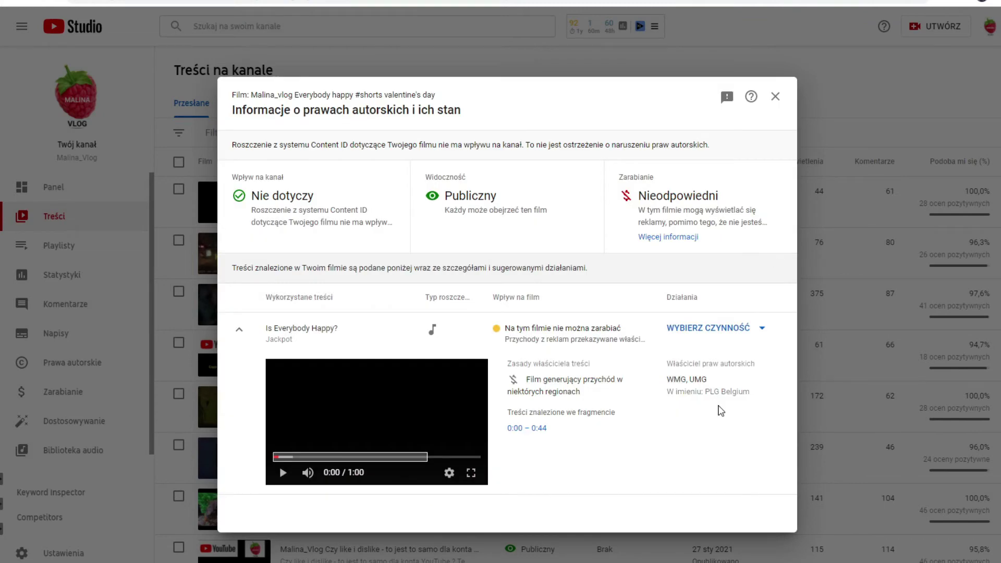
Step: Review the "Wycisz utwór" muting options for the claimed song and cancel without muting
click(734, 334)
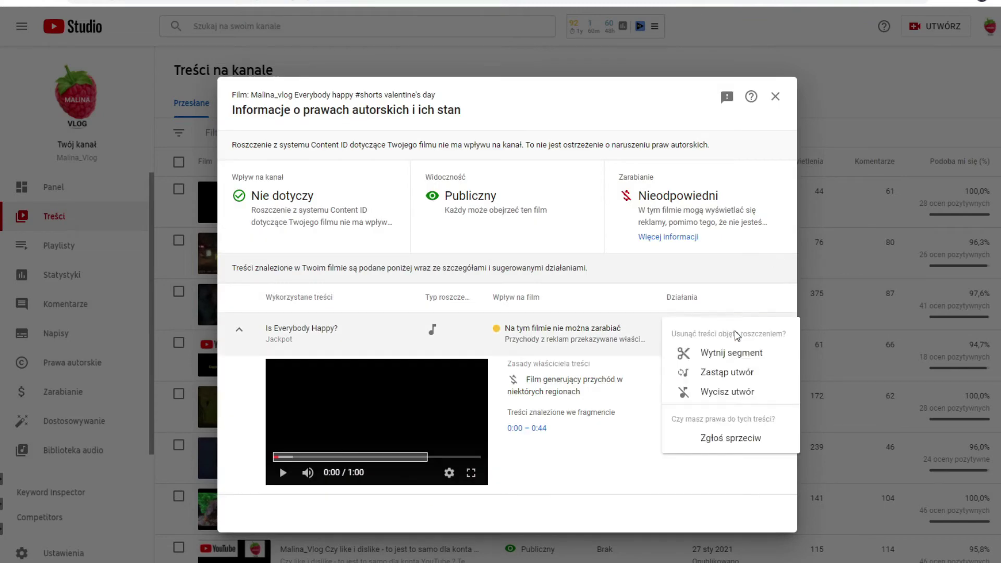
click(740, 396)
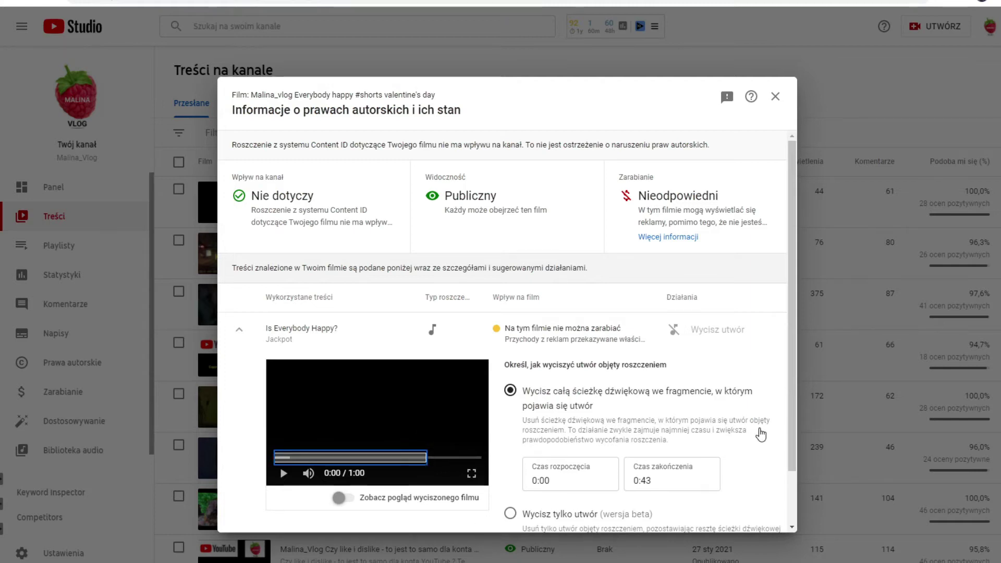
scroll(761, 435, down, 2)
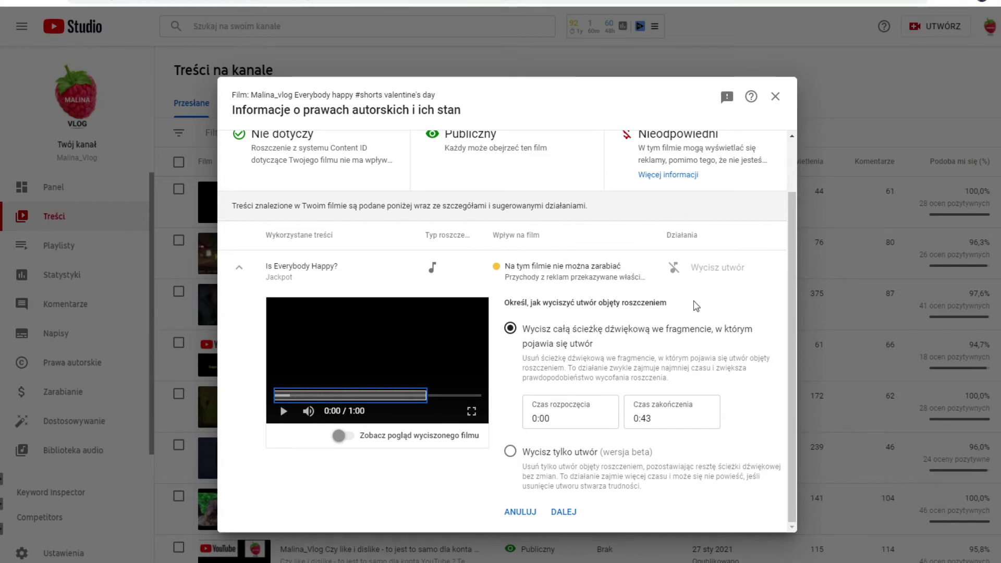
click(516, 512)
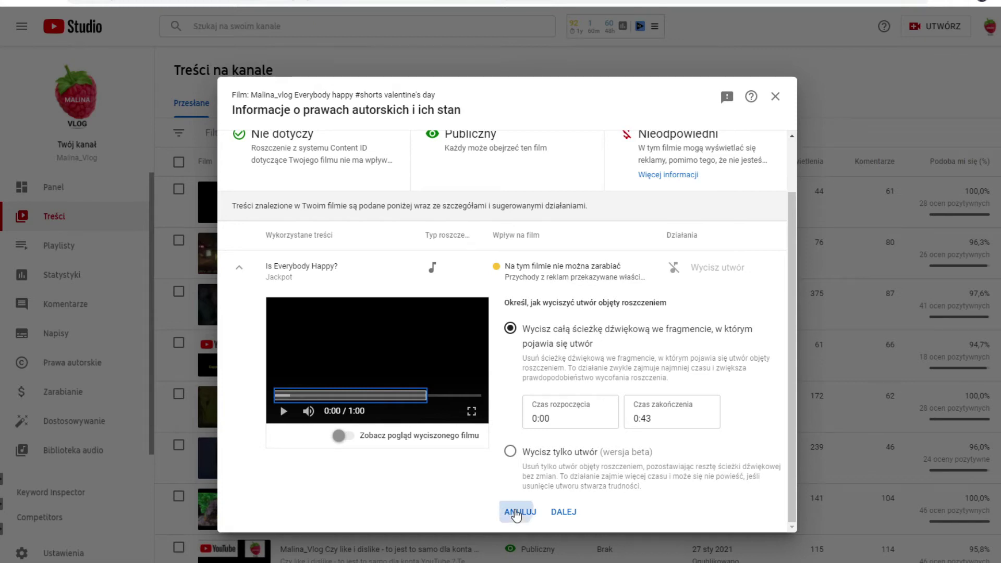
Step: Start a dispute of the "Is Everybody Happy?" claim and confirm that none of the listed invalid reasons applies
click(709, 330)
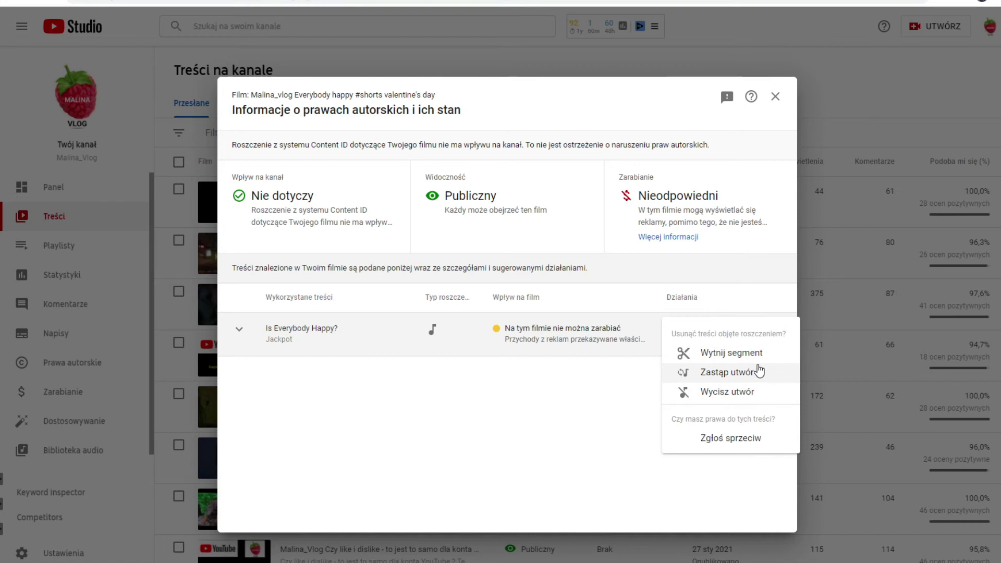
click(744, 440)
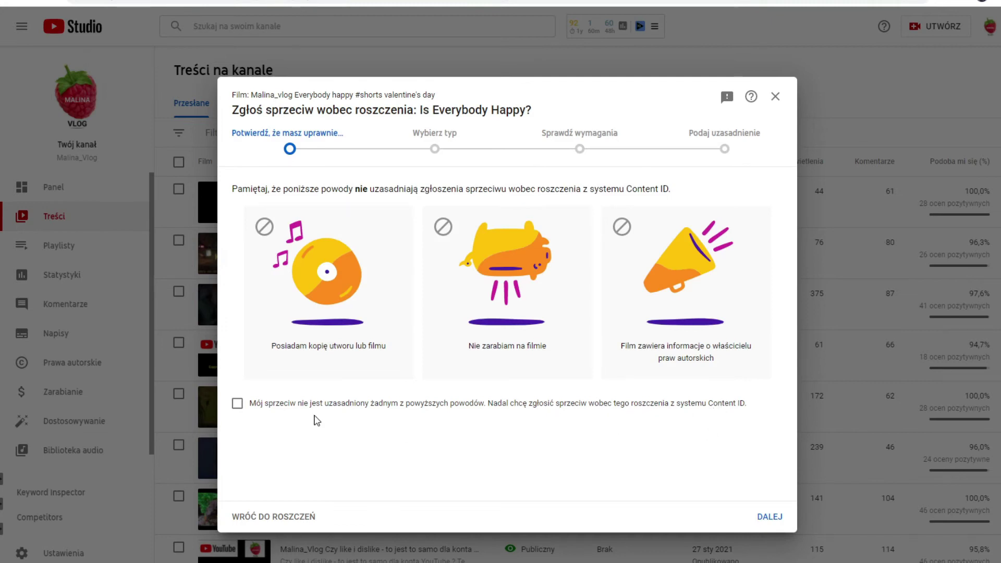
click(238, 405)
click(775, 520)
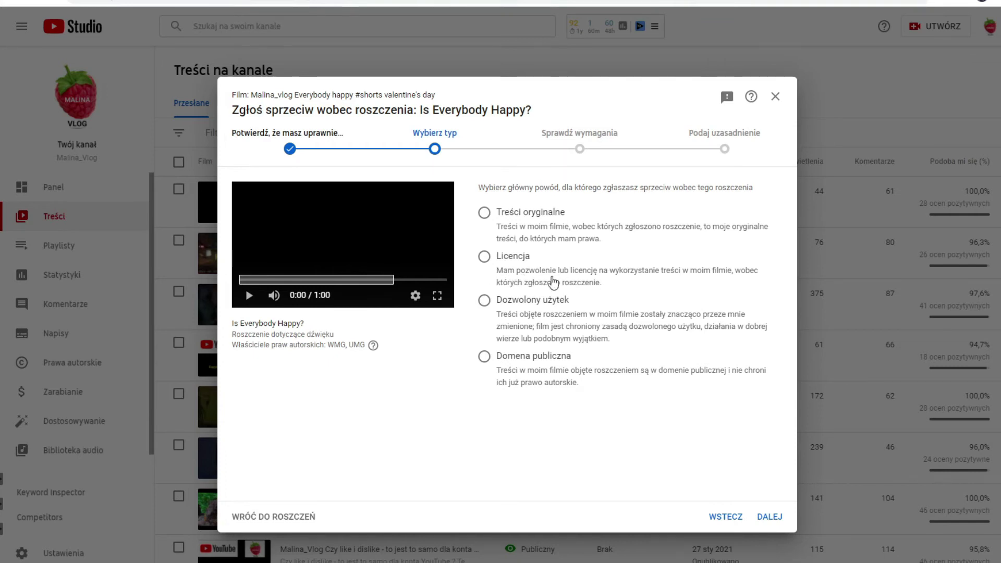
Step: Choose "Dozwolony użytek" as the main reason for the dispute and continue to the requirements
click(484, 260)
click(483, 303)
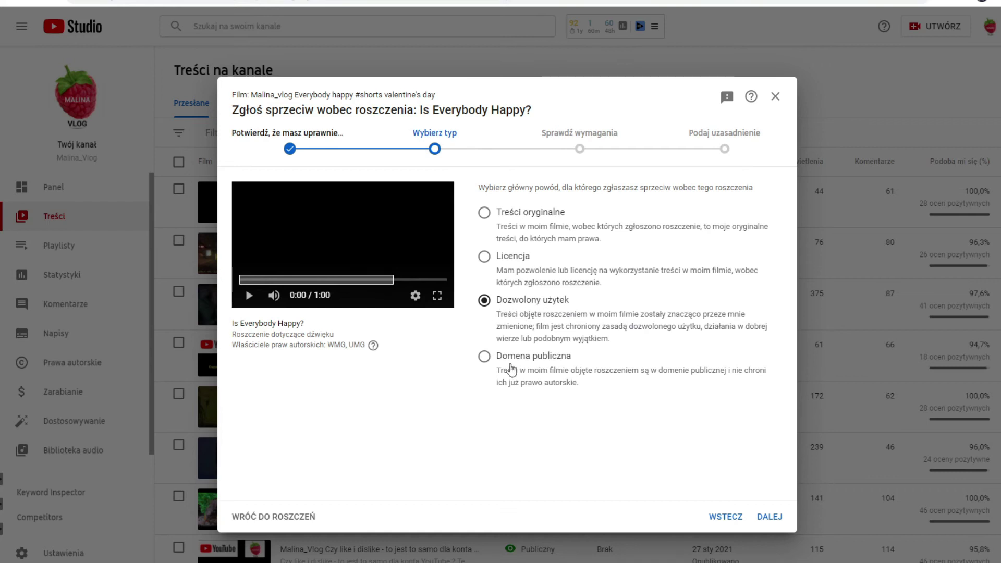
click(483, 359)
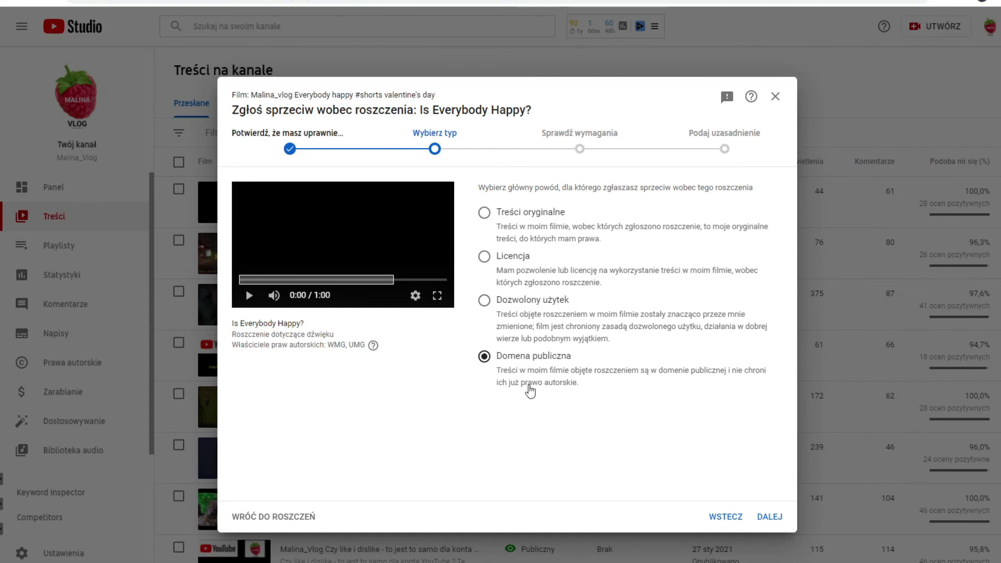
click(485, 301)
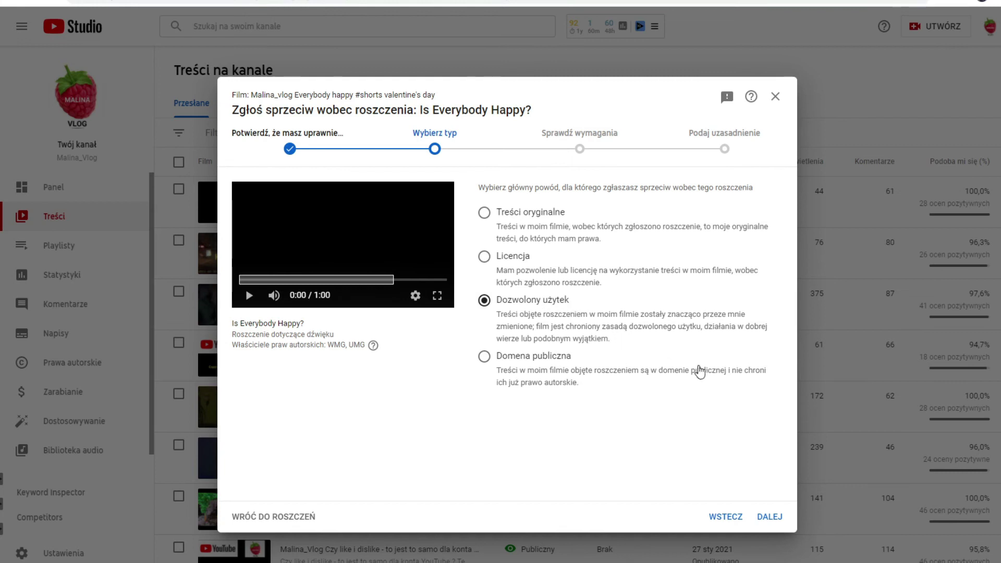
click(771, 521)
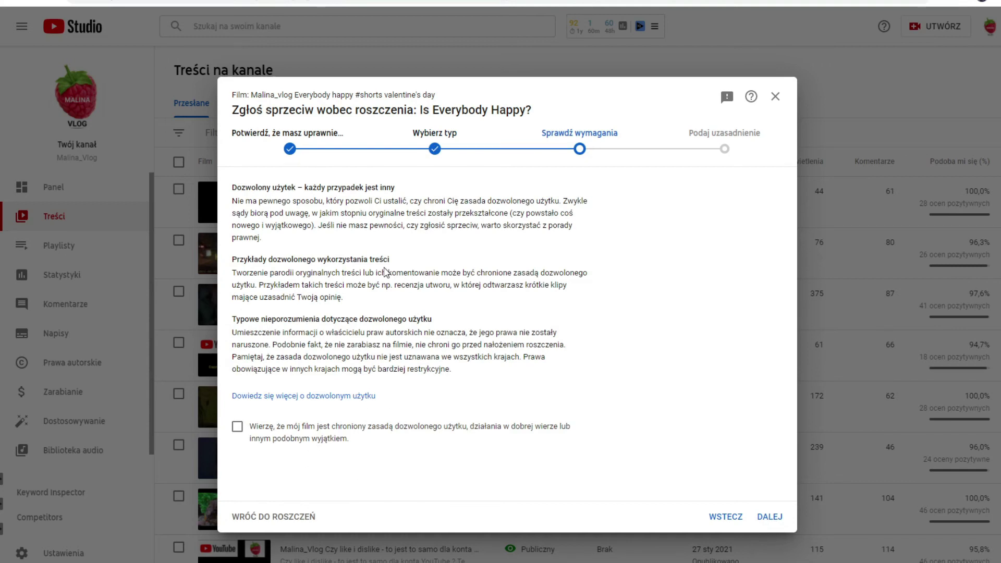
Step: Confirm the statement that the video is protected by fair use and continue to the justification form
drag(232, 189, 538, 386)
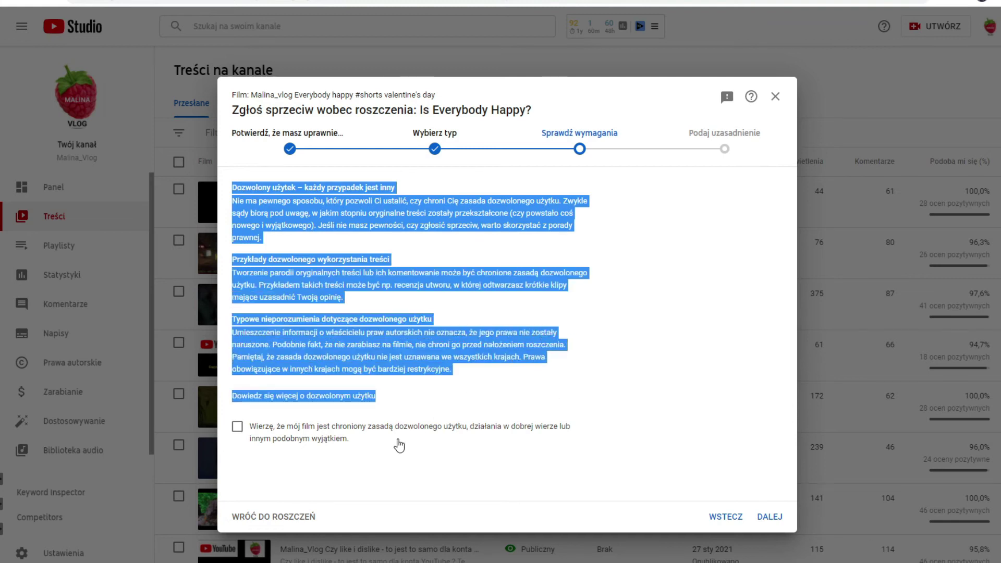
click(238, 427)
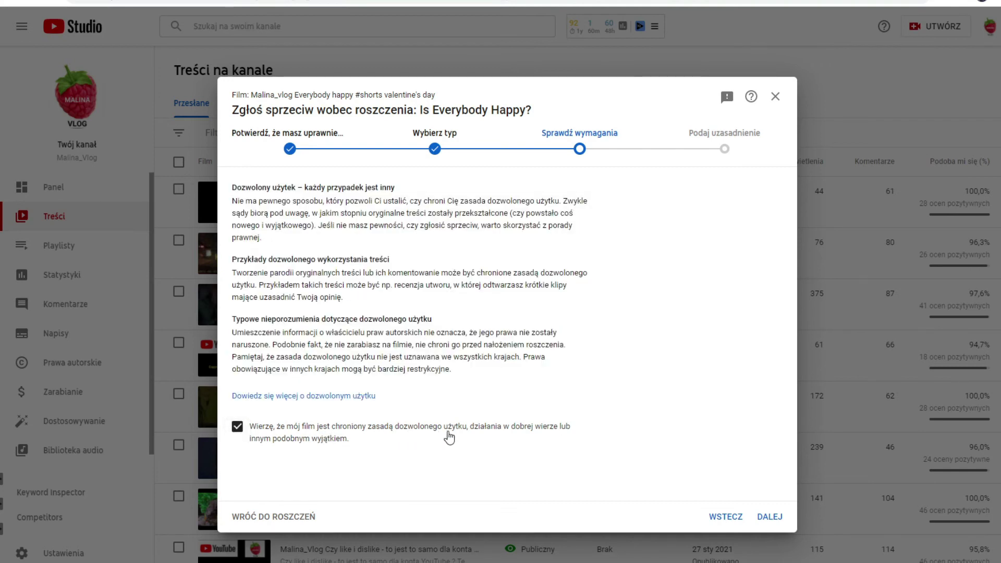
click(773, 520)
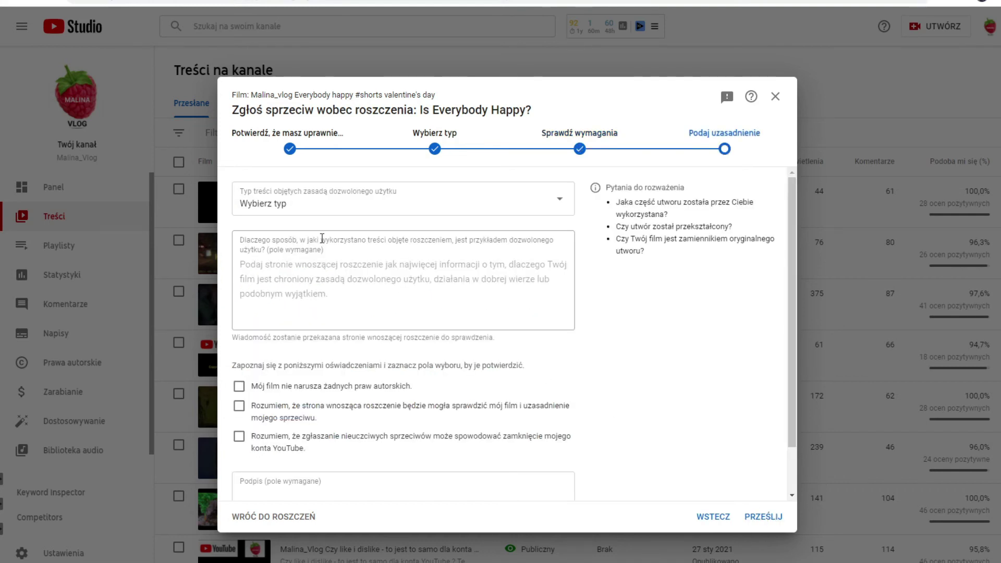
Step: Choose "Film z muzyką w tle" as the fair-use content type and activate the required justification field
click(290, 208)
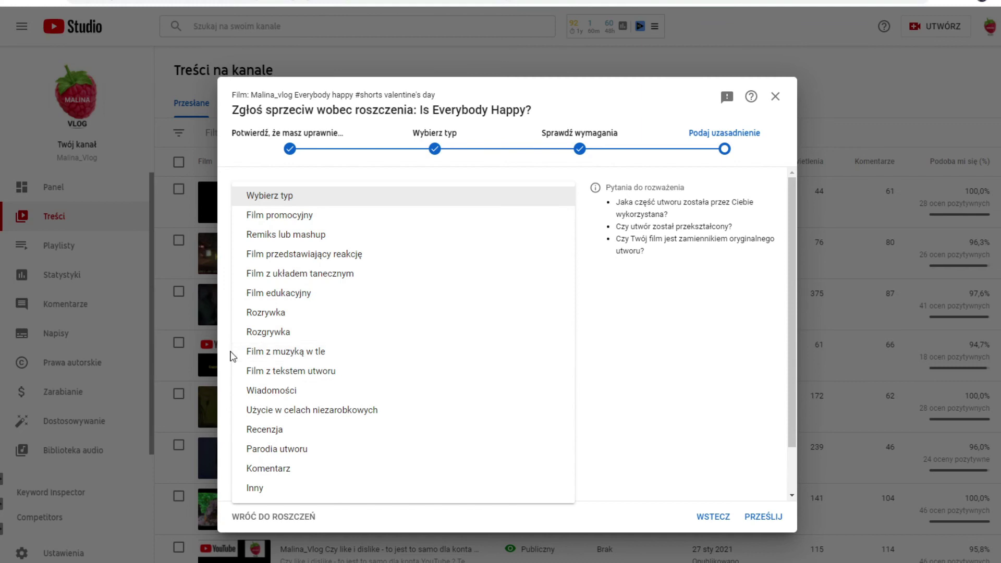
click(299, 353)
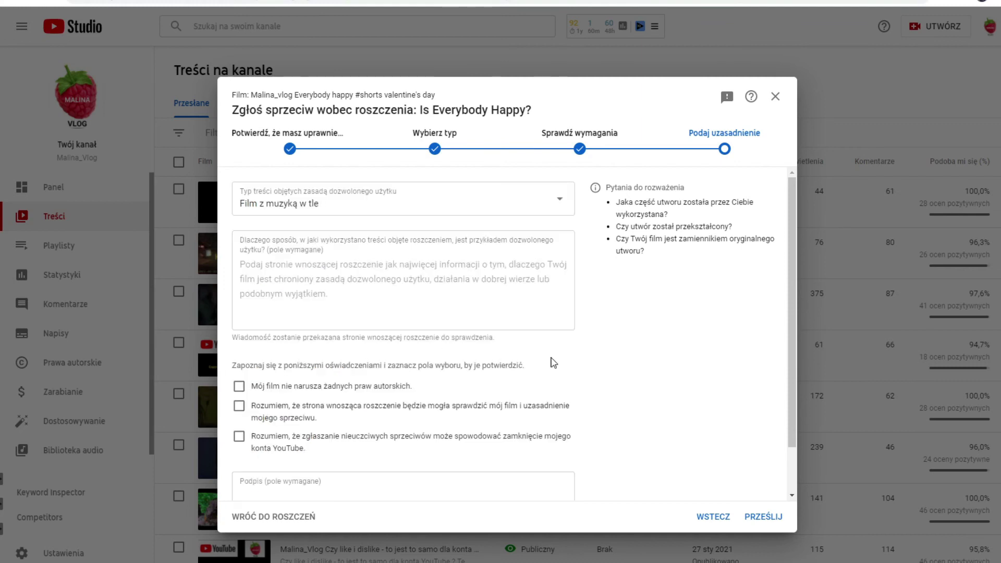
click(334, 243)
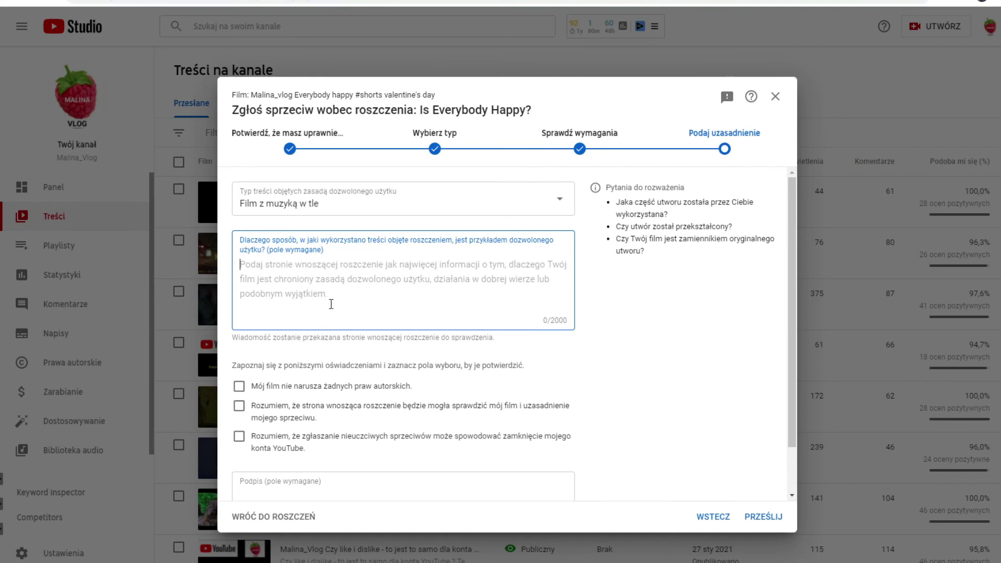
Step: Accept all three declarations on non-infringement, review by the claimant and the consequences of dishonest disputes
click(239, 387)
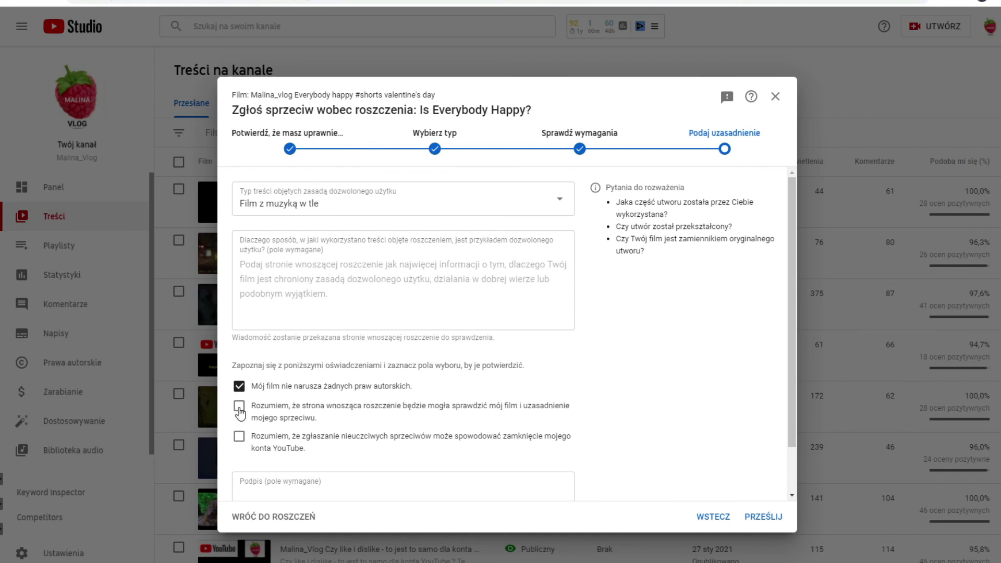
click(239, 410)
click(238, 440)
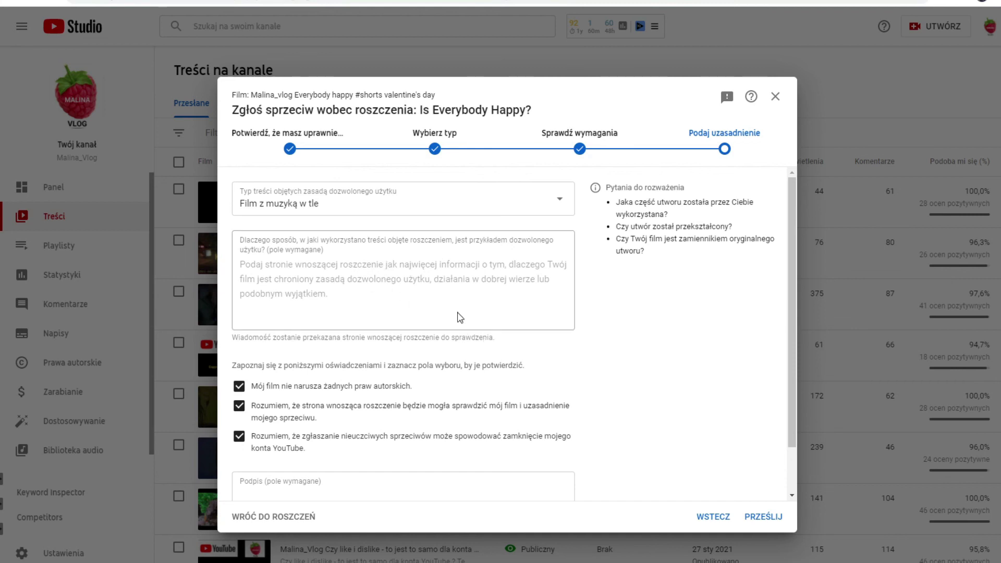
Step: Activate the required signature field without signing, and discard the dispute without submitting it
scroll(408, 270, down, 1)
click(281, 437)
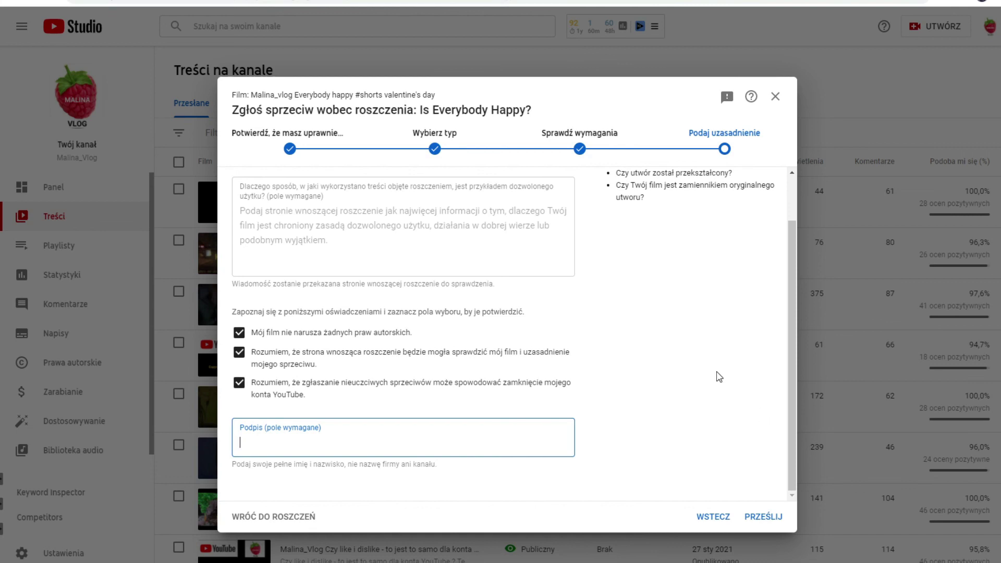
click(776, 99)
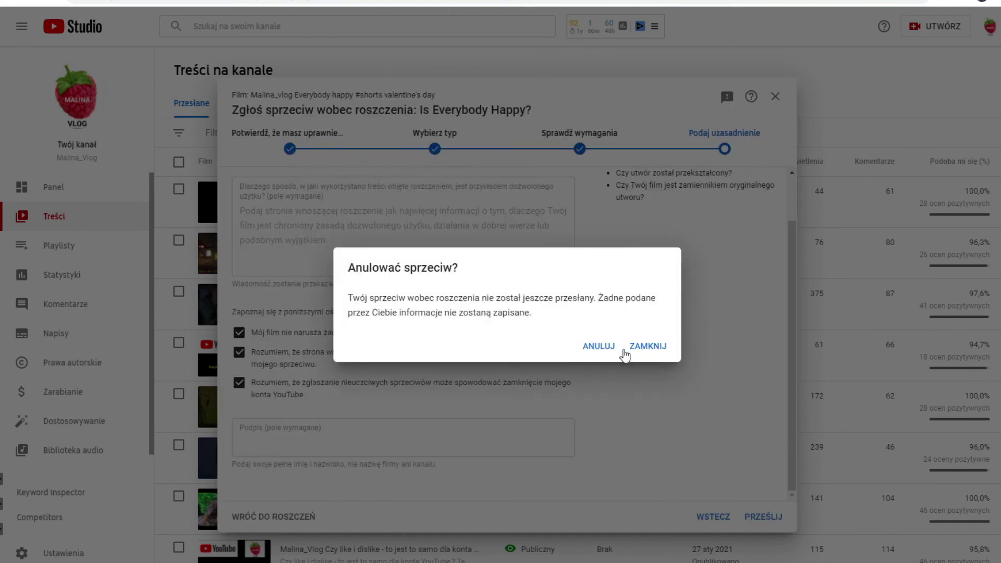
click(638, 348)
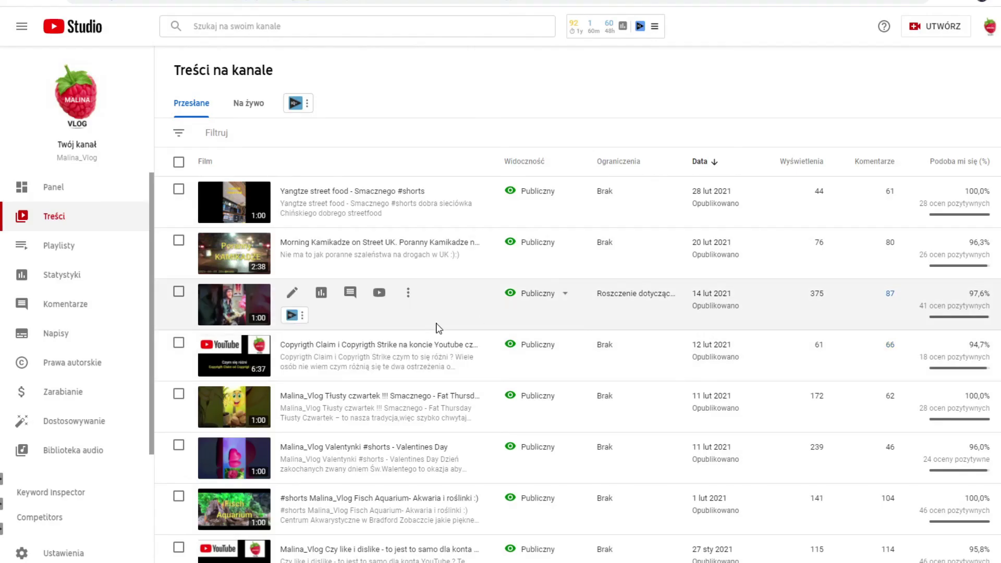
Step: Reopen the copyright claim details of the video published on 14 lut 2021 and examine the rights owner information
mouse_move(634, 306)
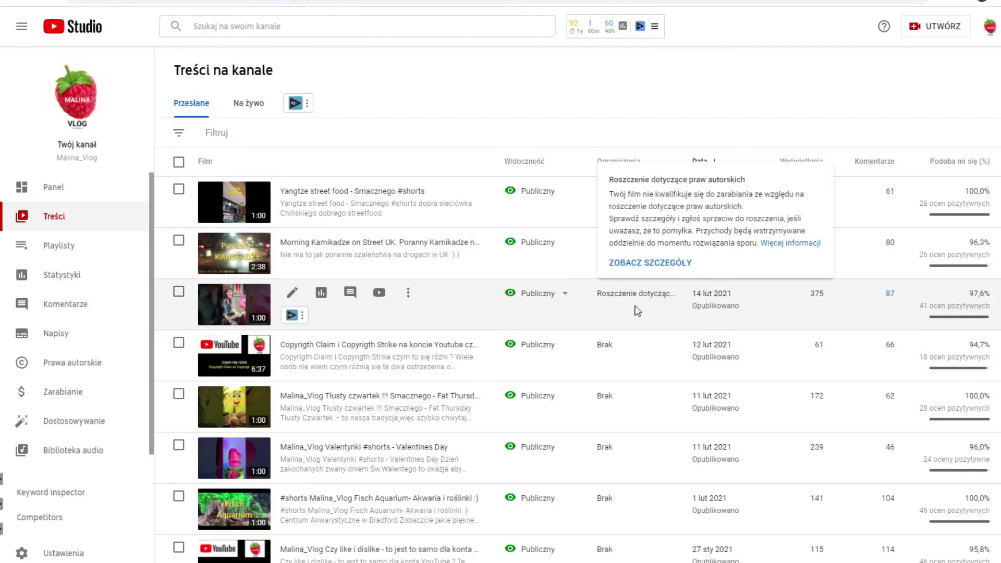
click(650, 263)
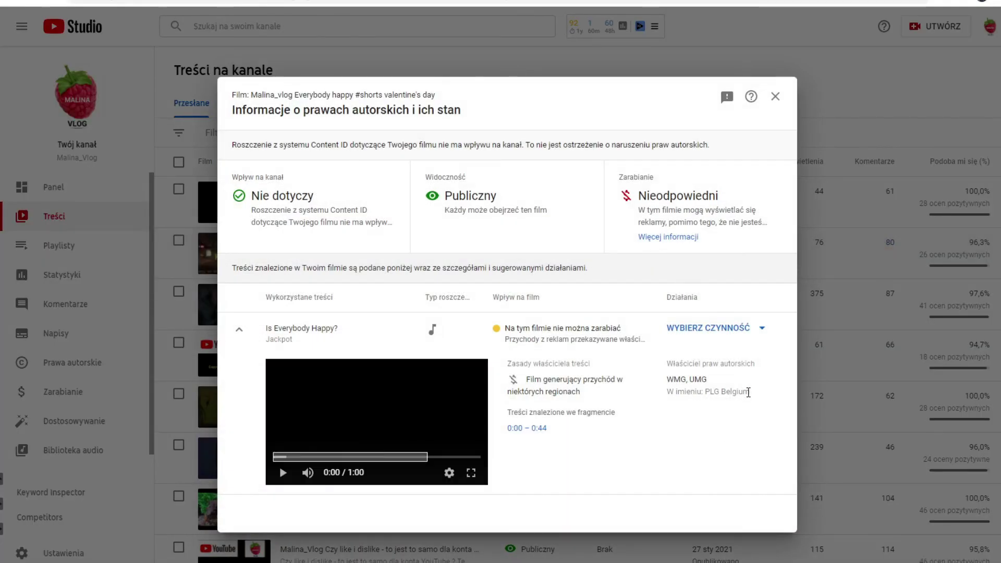
drag(748, 392, 669, 383)
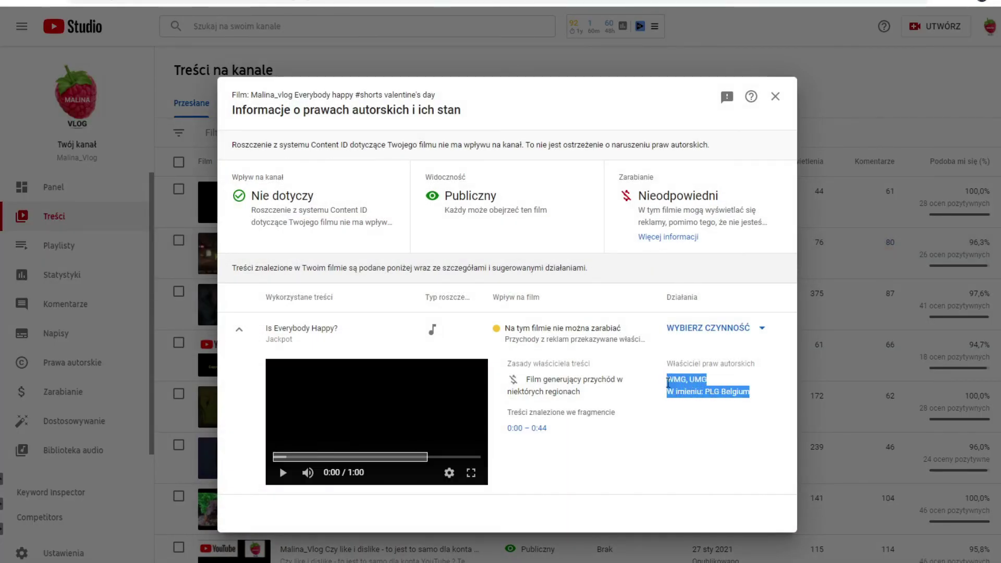
click(701, 436)
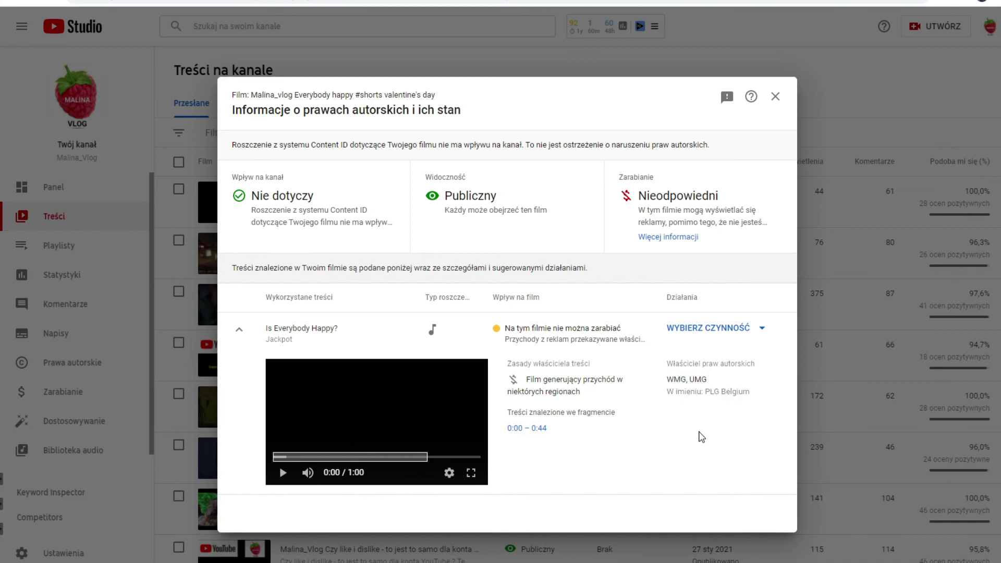